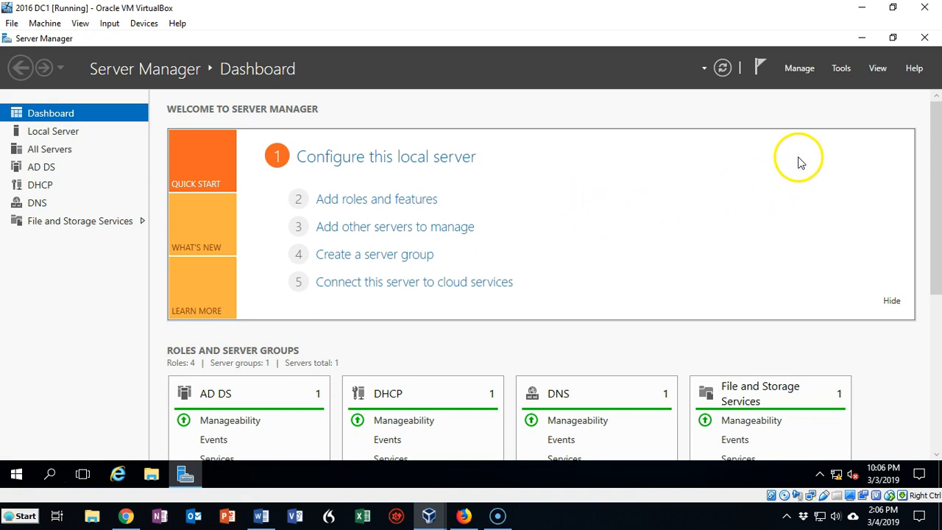
Open DNS Manager on DC1 and start creating a new zone under Forward Lookup Zones.
click(842, 68)
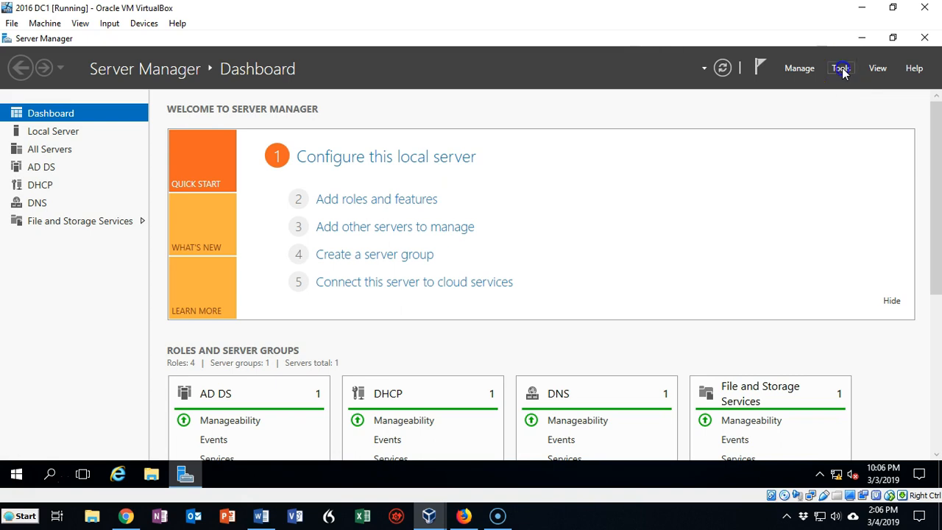
click(734, 269)
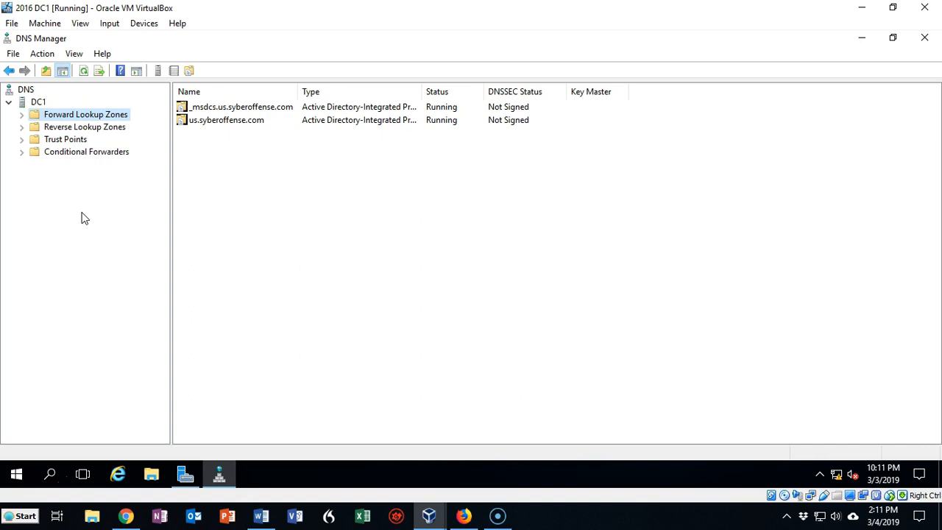
click(23, 115)
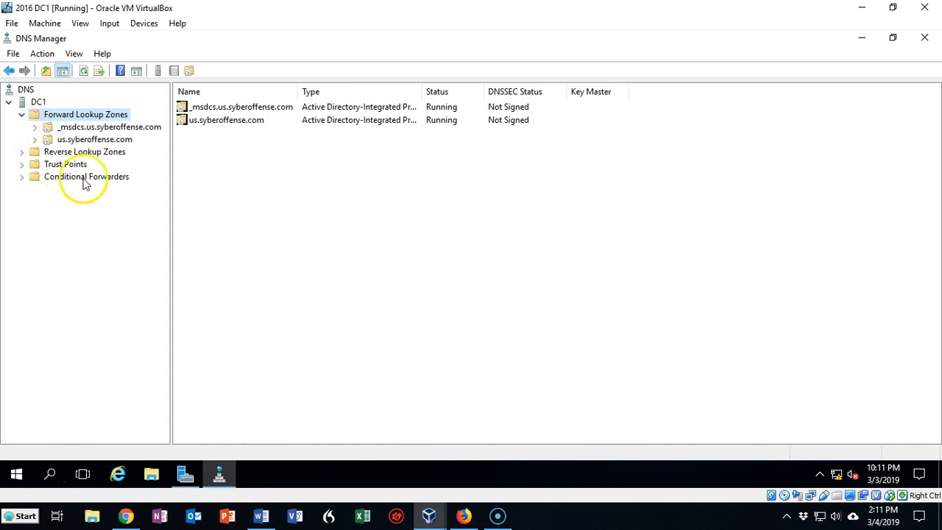
right_click(92, 115)
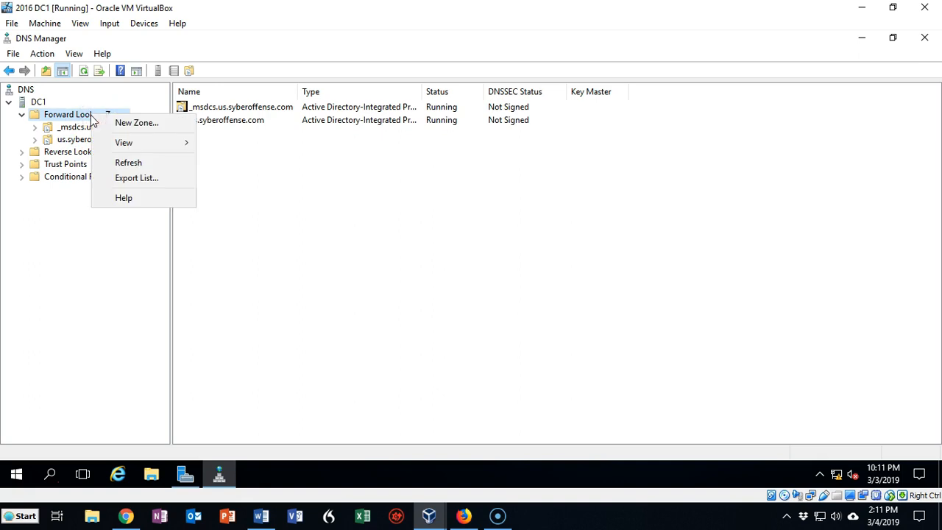
click(128, 124)
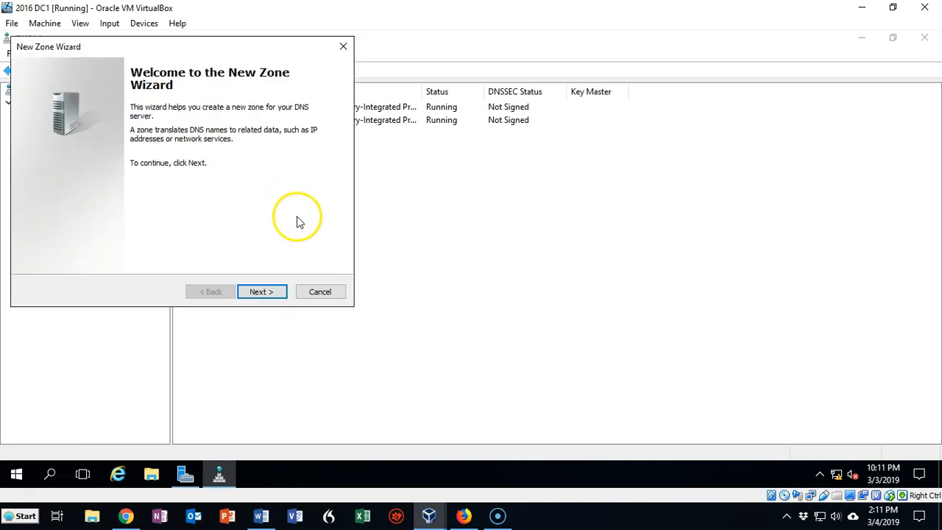
Choose a primary zone as the zone type, without storing the zone in Active Directory.
click(261, 294)
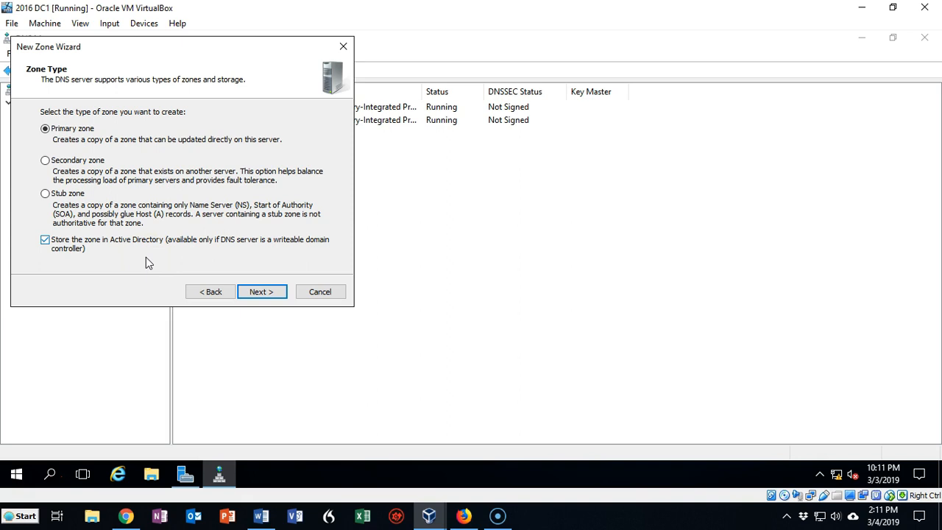
click(45, 240)
click(261, 293)
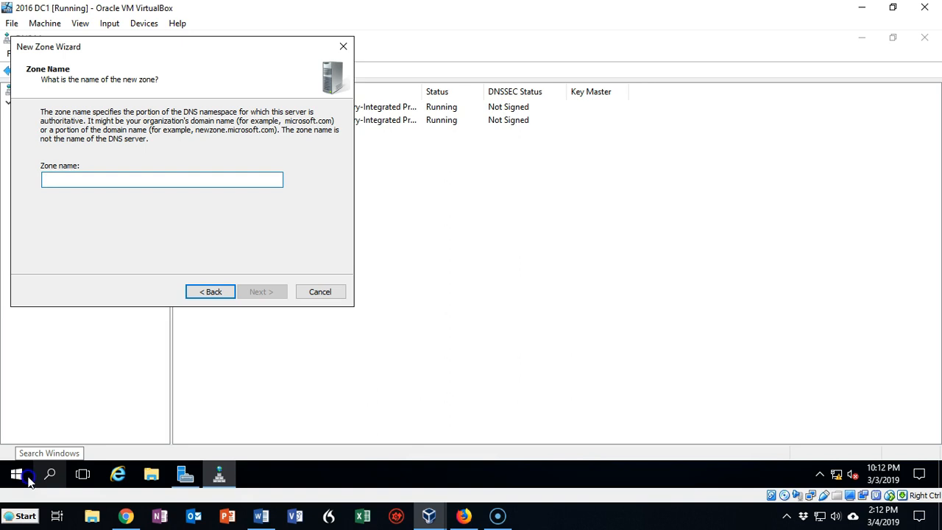
Name the zone syberoffense.com and create it with the new zone file syberoffense.com.dns and dynamic updates disallowed.
text(syberoffense.com)
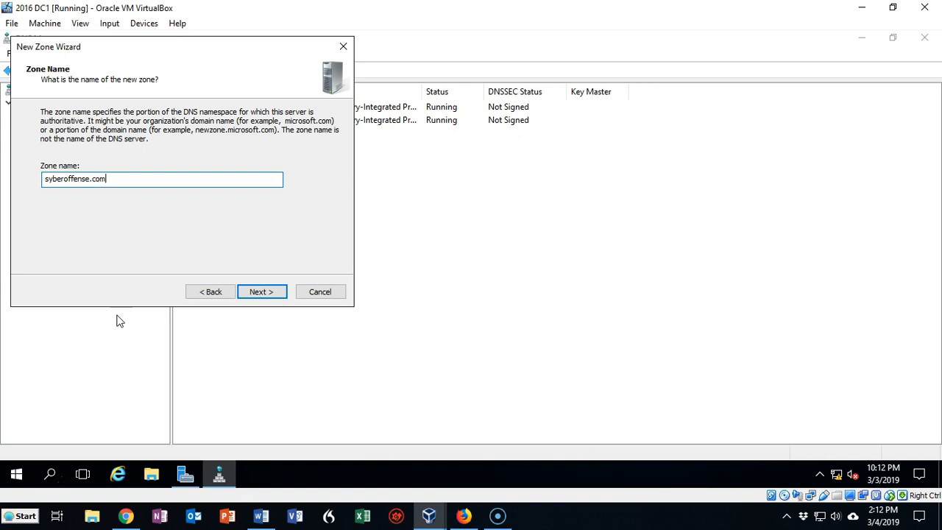
click(259, 292)
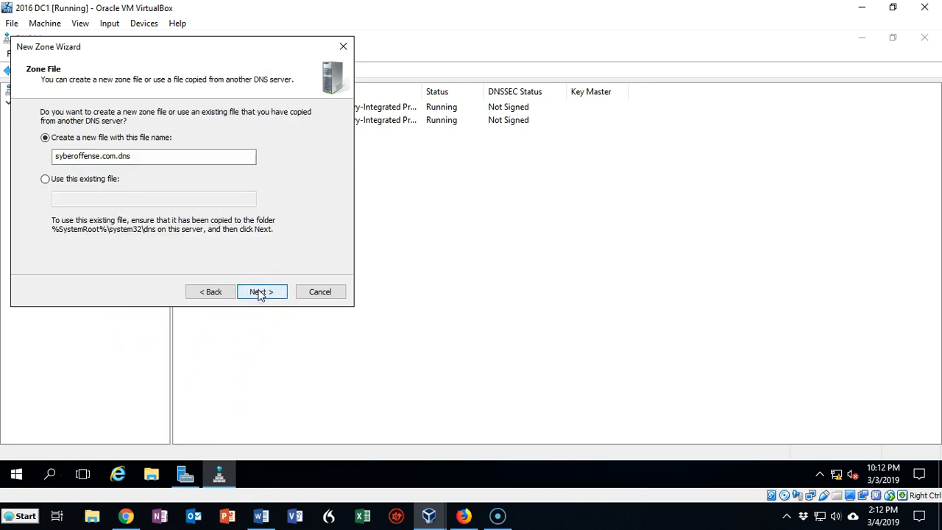
click(259, 293)
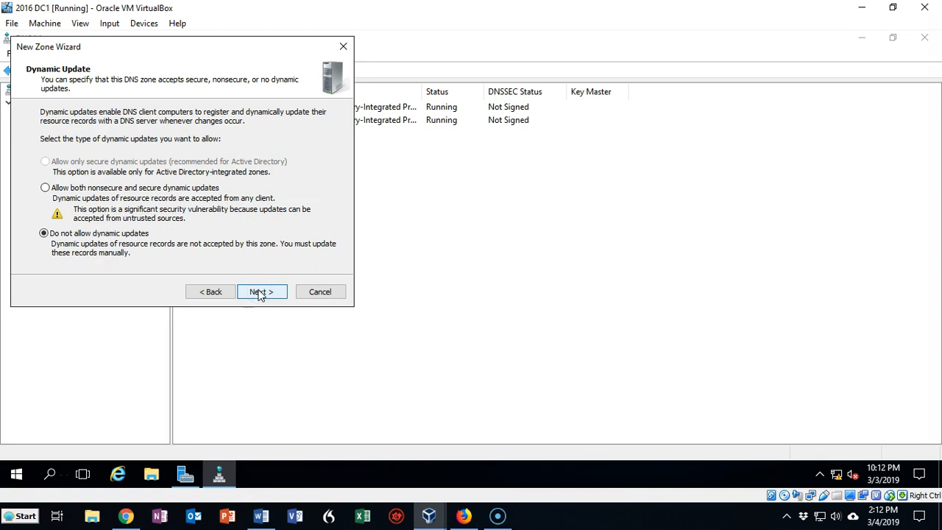
click(259, 292)
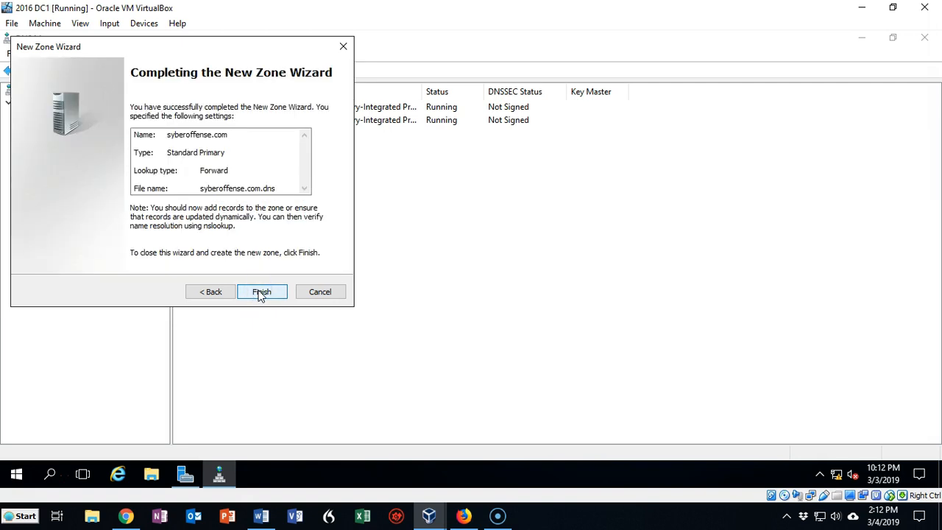
click(259, 292)
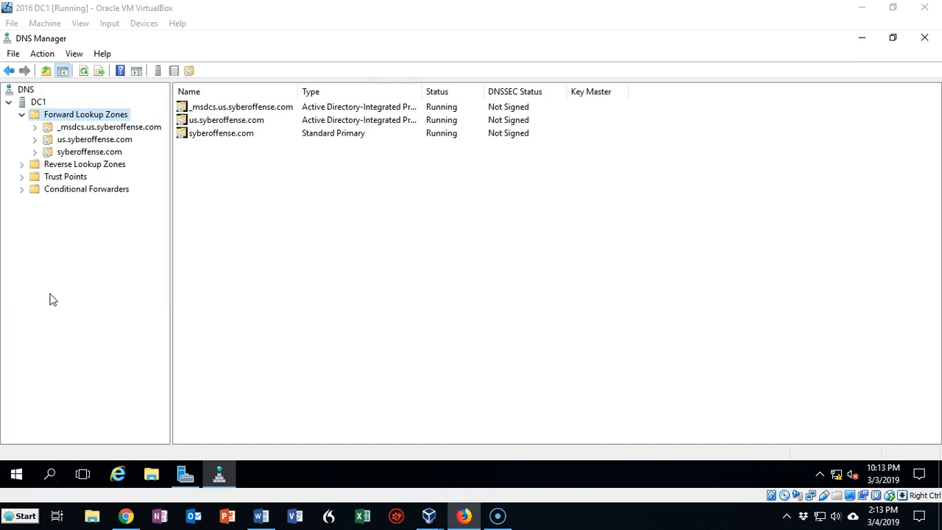
Add a host (A) record named www with IP address 192.168.145.14 to the syberoffense.com forward lookup zone.
click(81, 142)
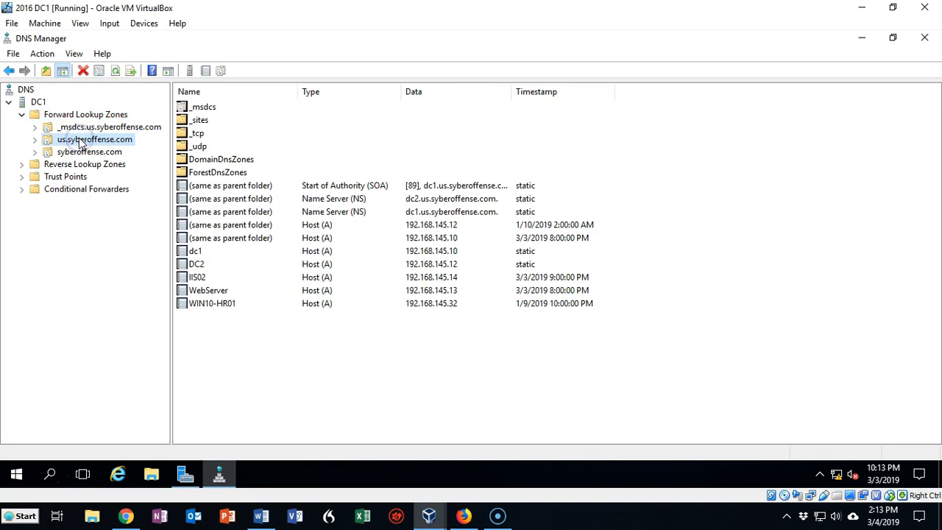
click(79, 151)
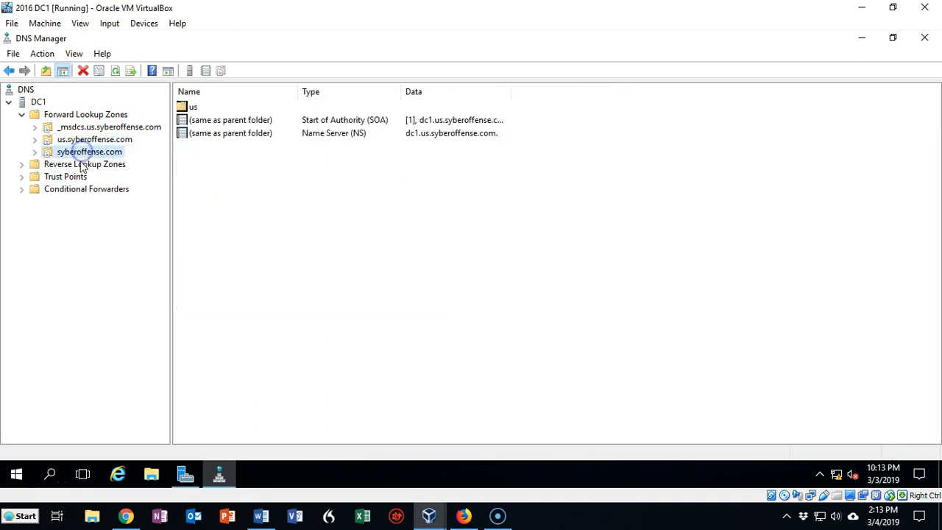
click(72, 275)
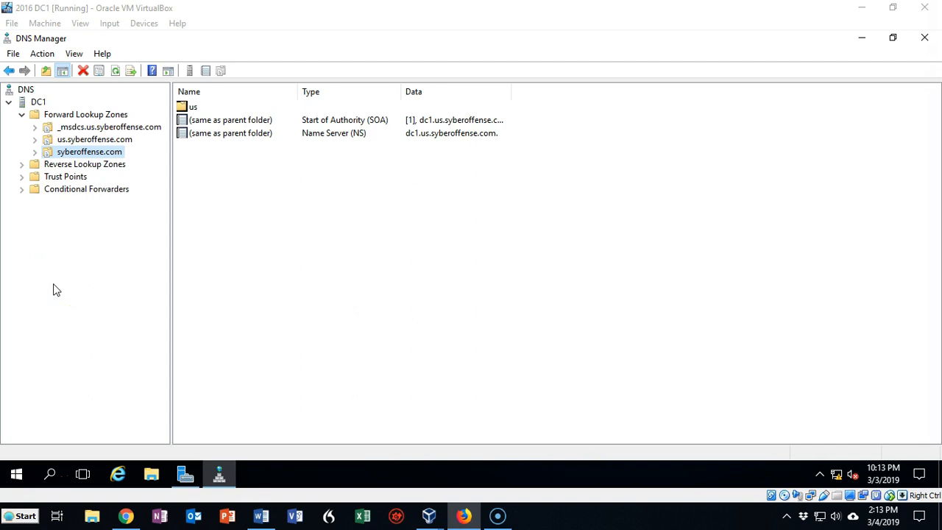
right_click(229, 219)
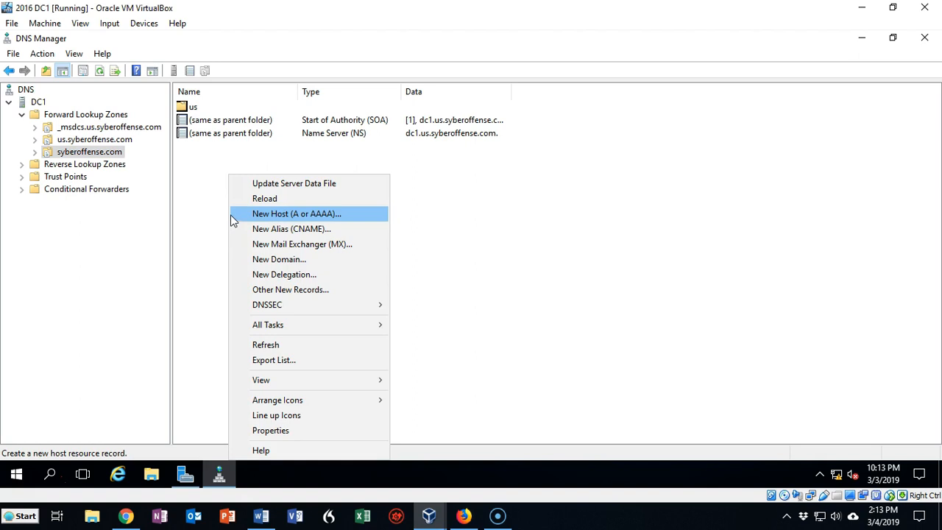
click(273, 214)
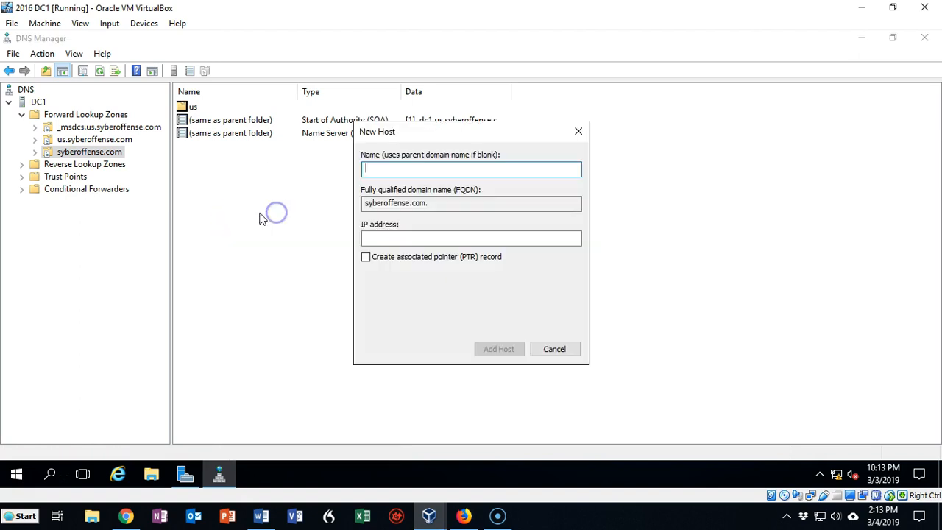
click(382, 167)
text(www)
click(381, 239)
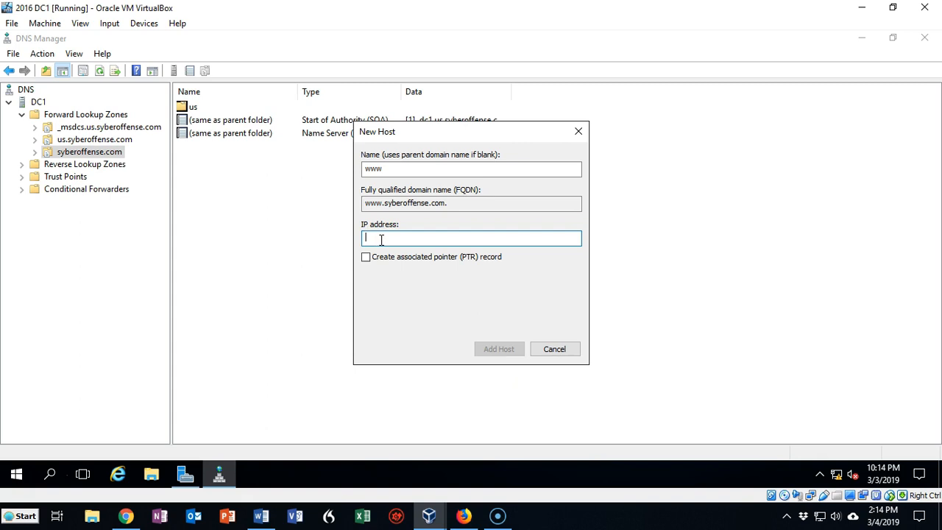
text(192.168.145.14)
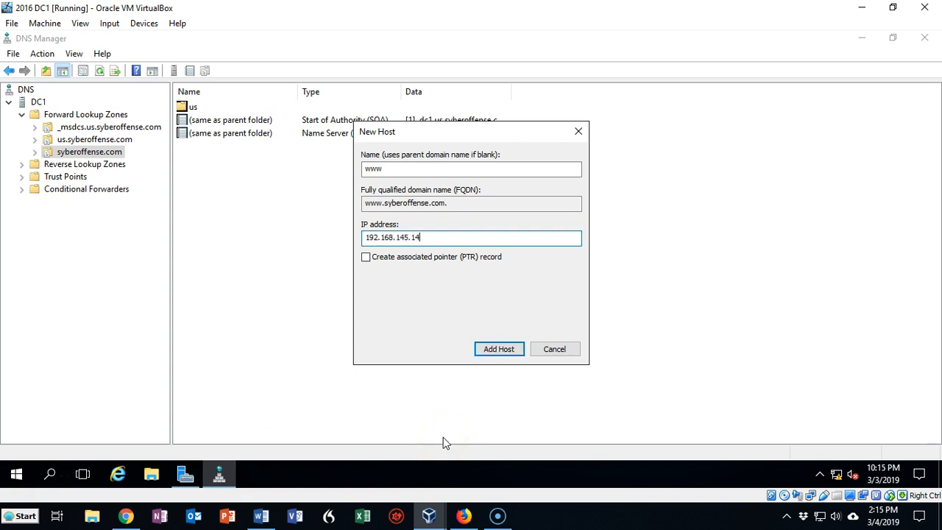
click(496, 350)
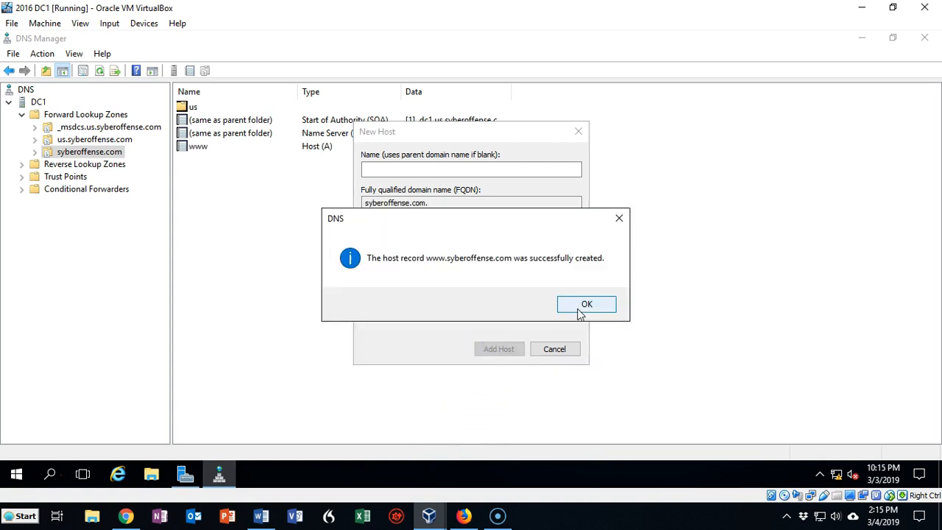
click(579, 309)
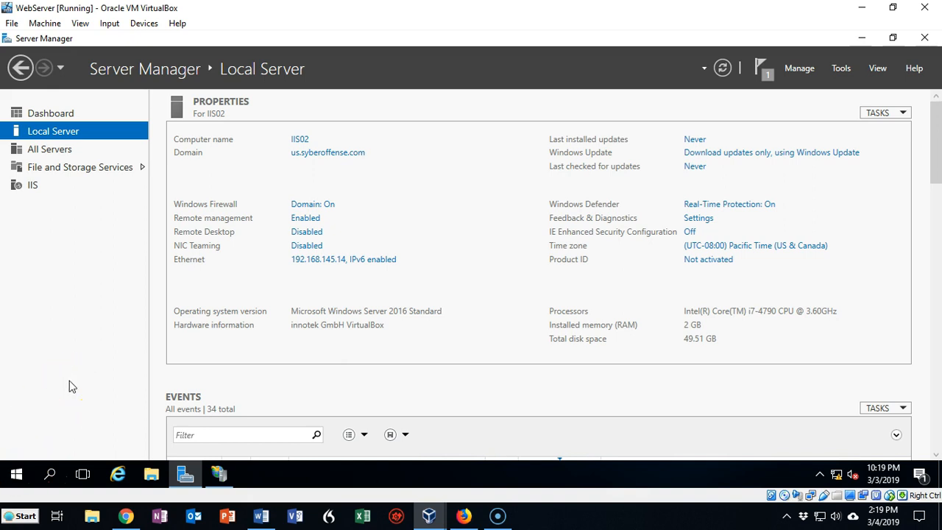
key(super+r)
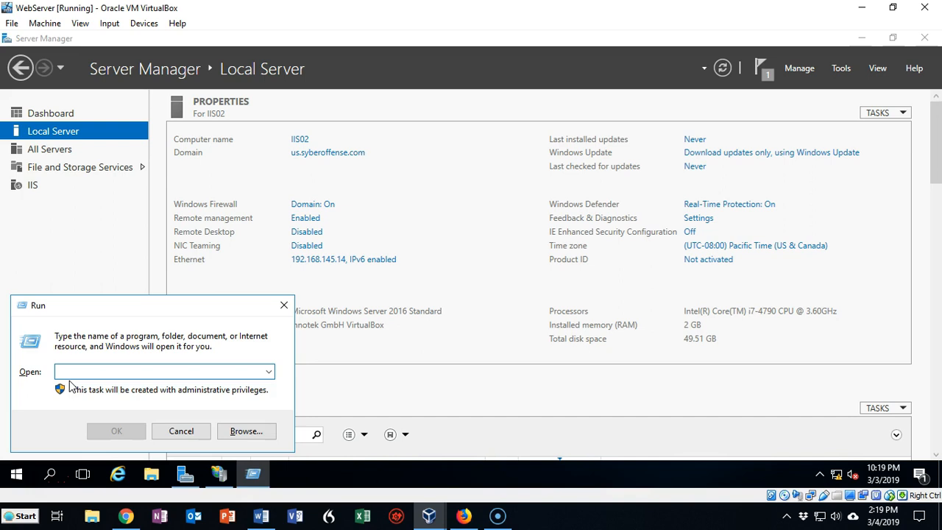
text(cm)
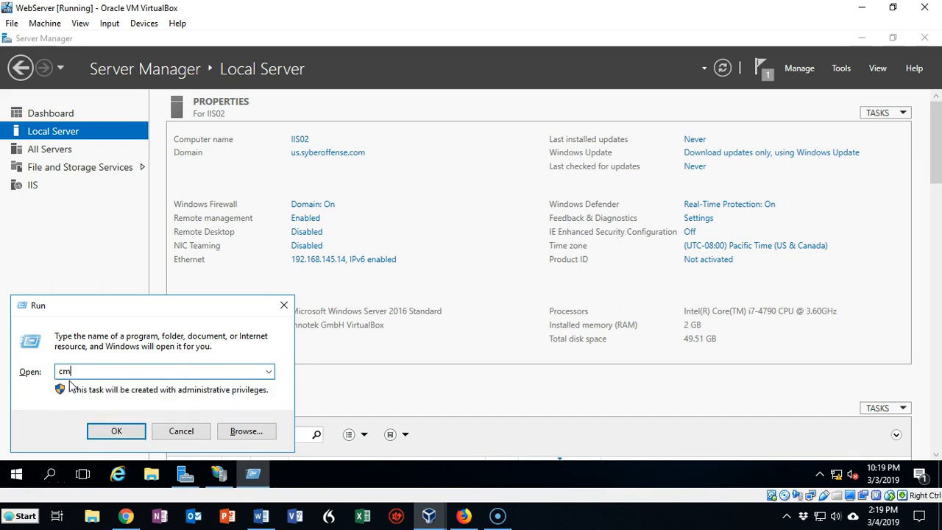
text(d)
key(Return)
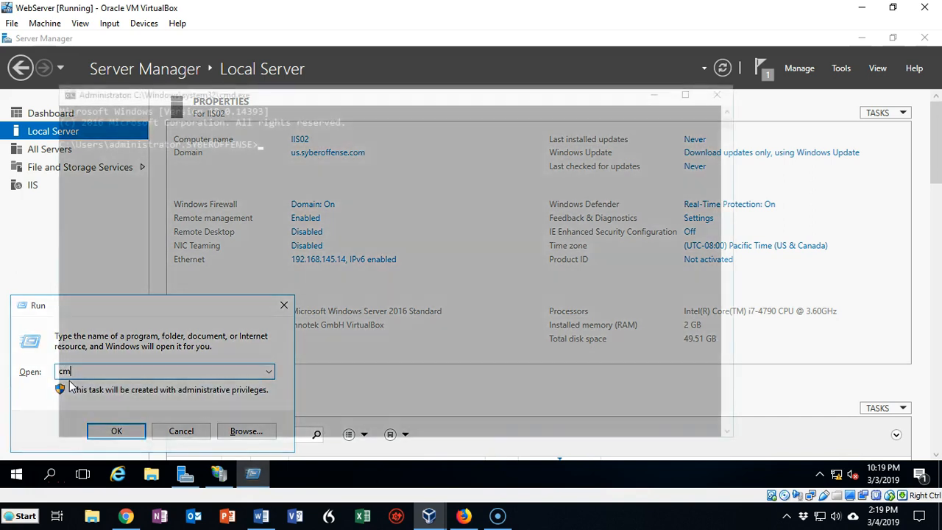
text(ping www.syb)
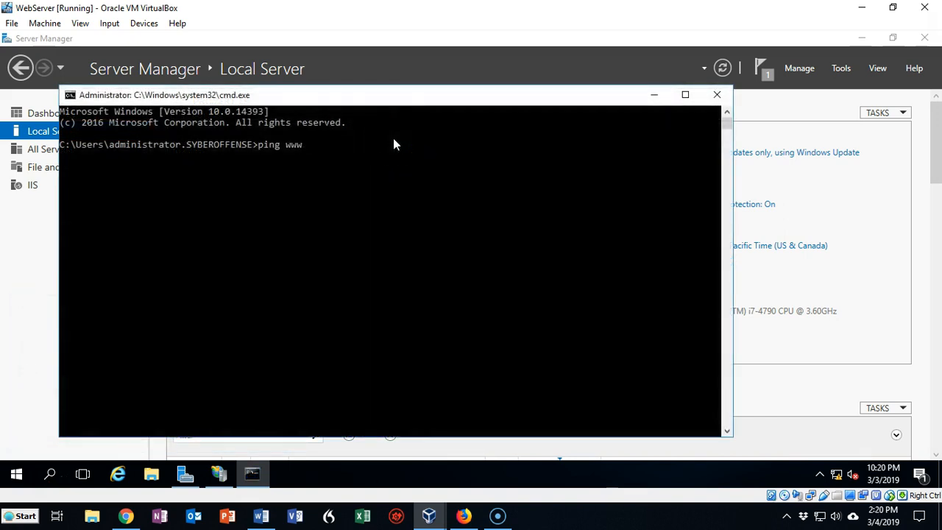
text(eroffense.com)
key(Return)
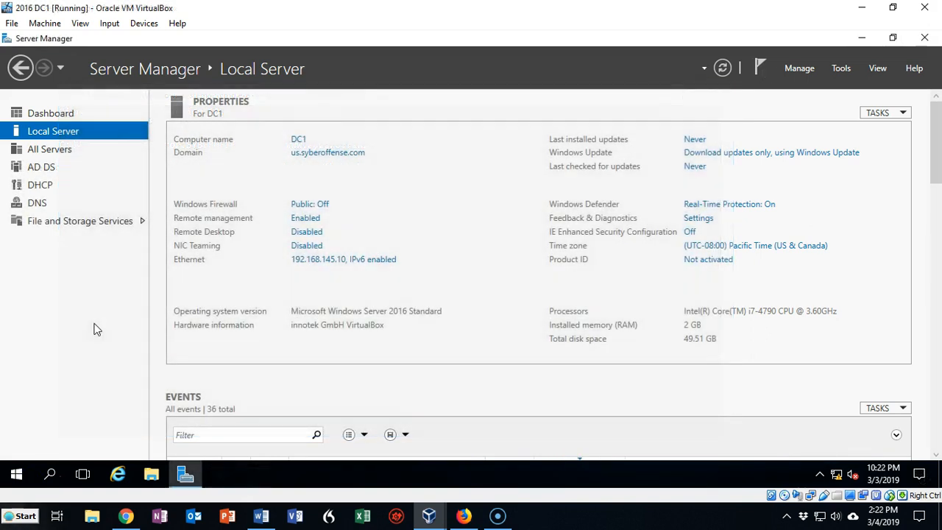
Keep IE Enhanced Security Configuration off for both Administrators and Users on DC1.
click(94, 324)
click(690, 234)
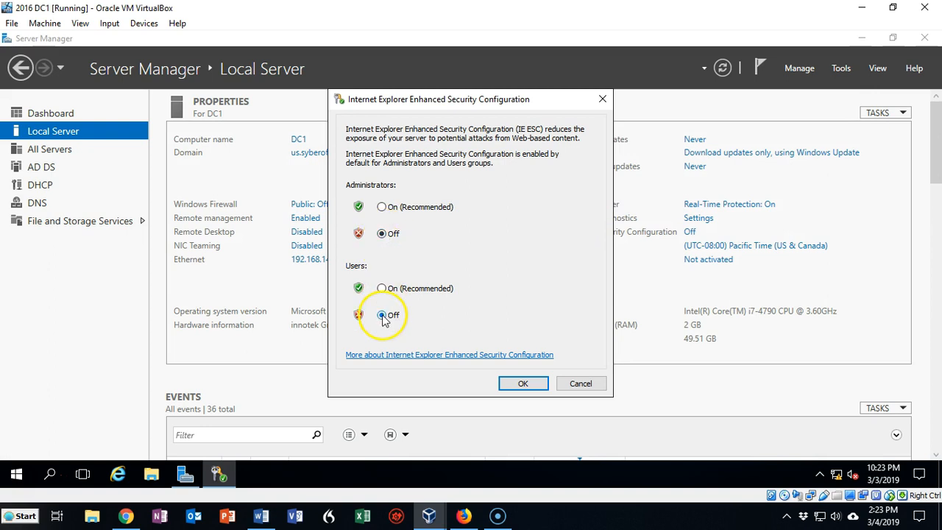
click(524, 385)
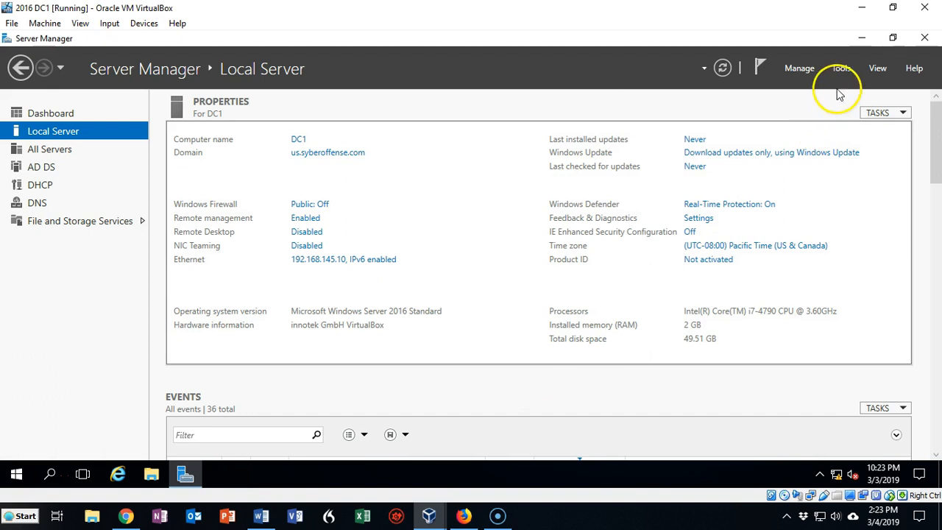
click(860, 38)
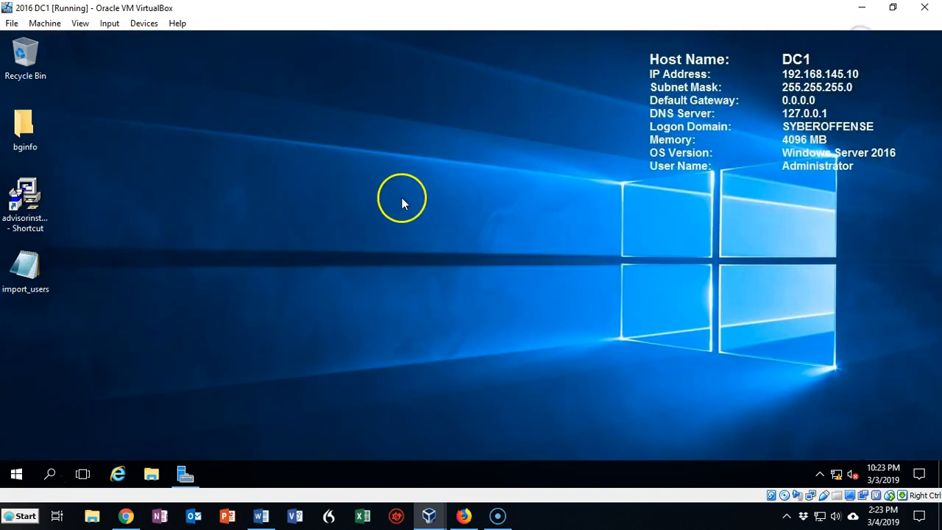
click(17, 474)
click(110, 415)
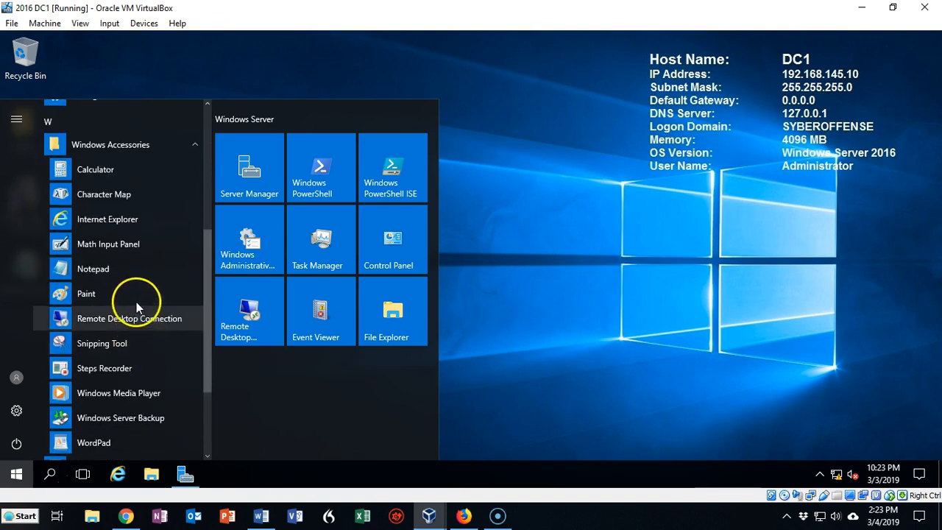
click(108, 216)
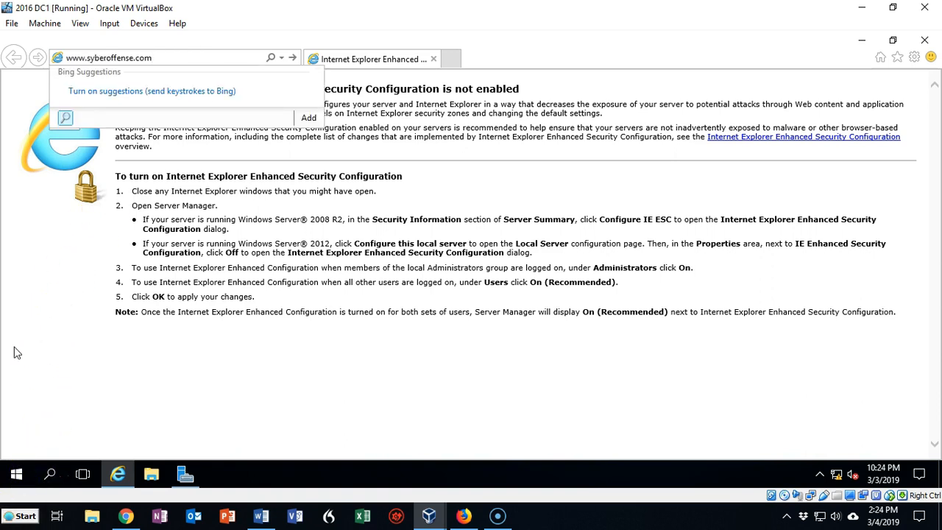
click(292, 60)
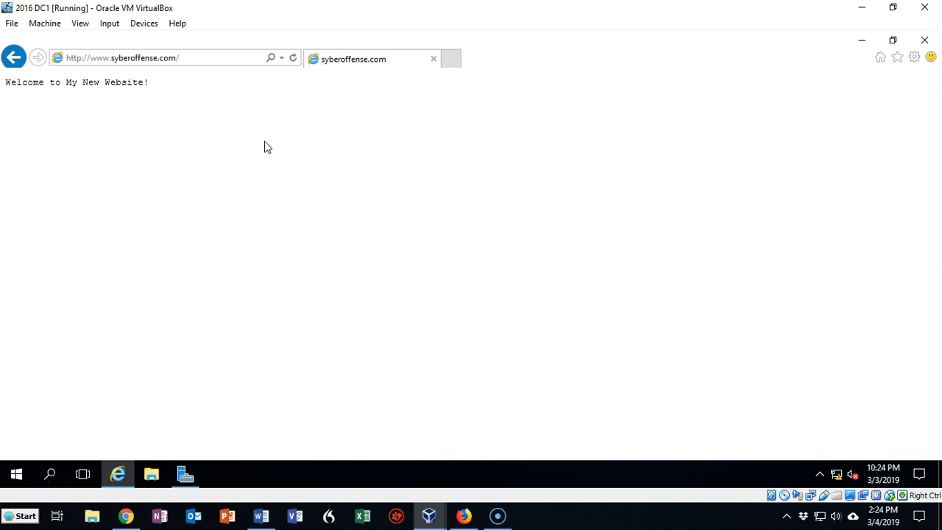
click(229, 177)
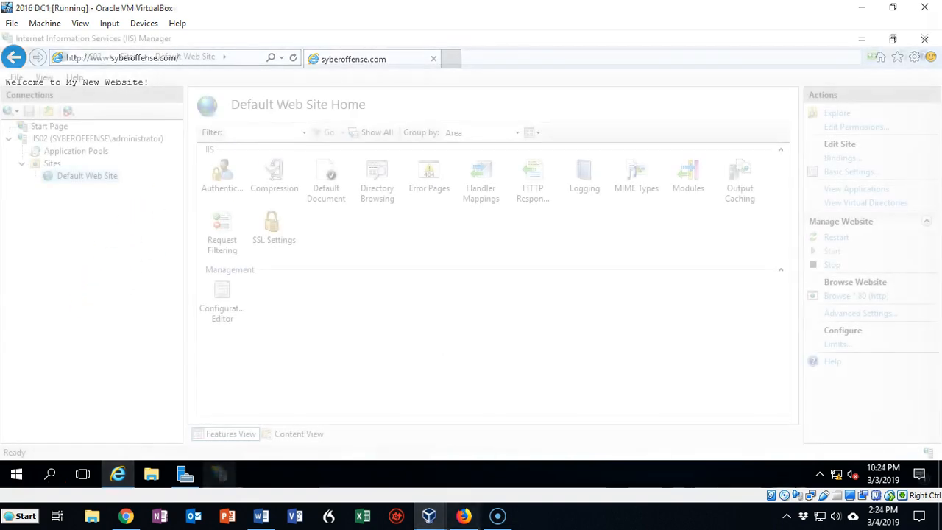